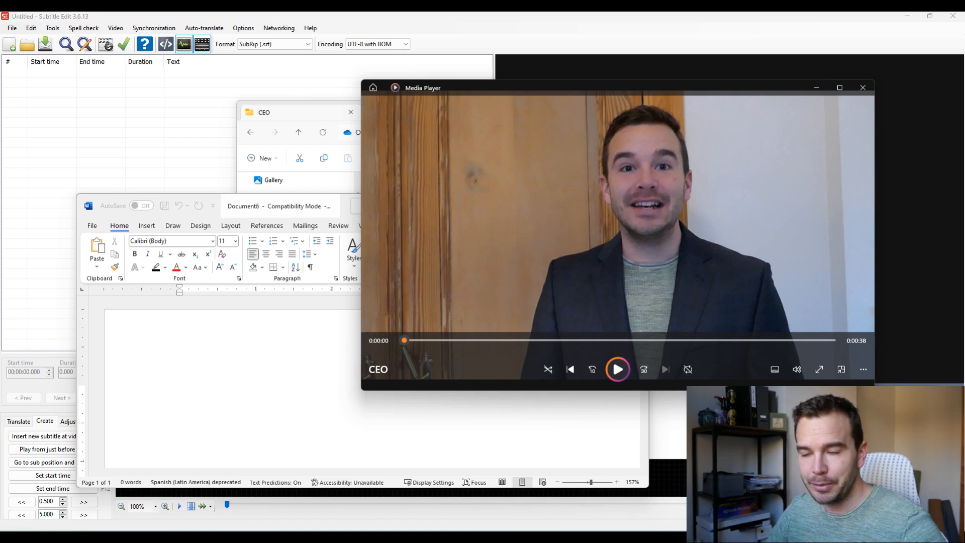
Arrange the Word document and the Media Player window side by side and play the CEO video
{"action": "left_click_drag", "start_coordinate": [342, 205], "coordinate": [0, 189]}
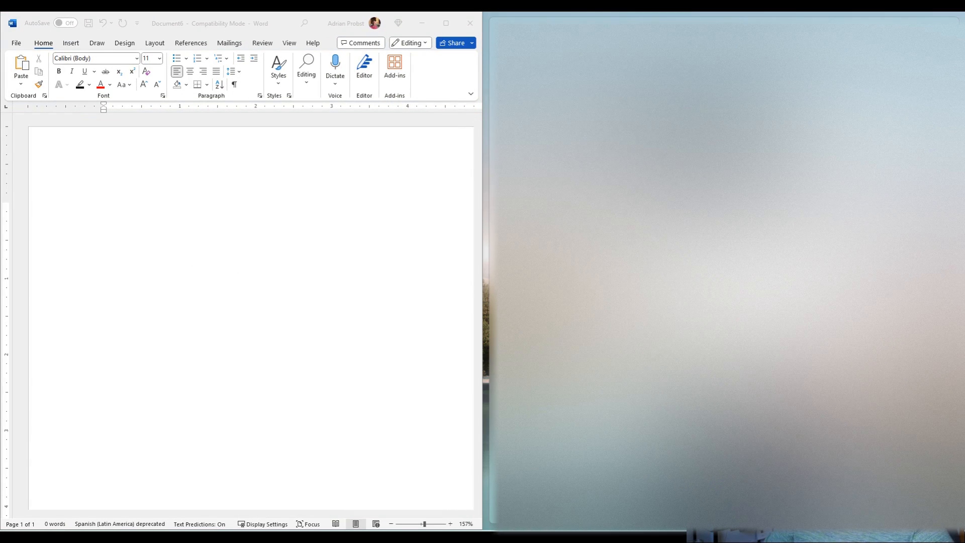
{"action": "left_click", "coordinate": [696, 150]}
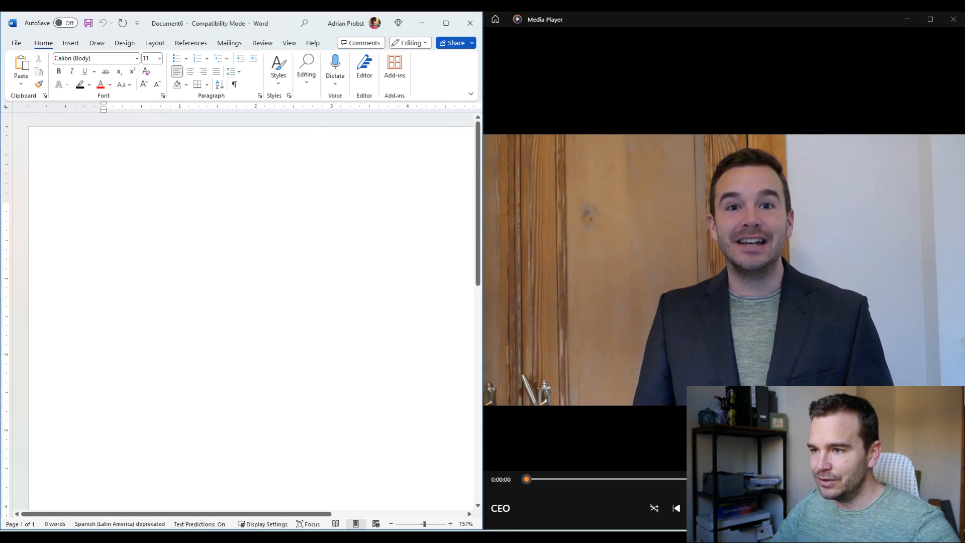
{"action": "left_click", "coordinate": [724, 508]}
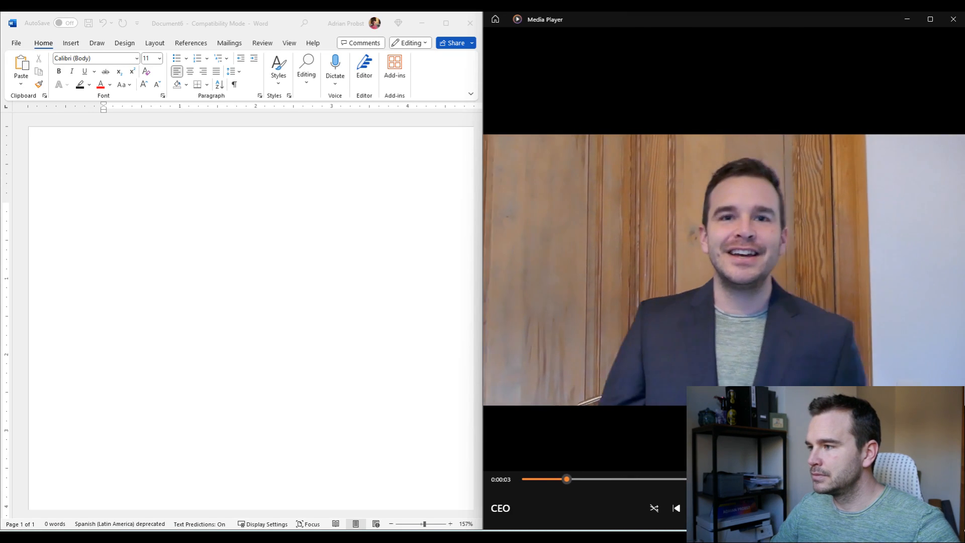
Start the transcript in the blank Word document with "Liebe Kolleginnen, liebe Kollegen, ich hof"
{"action": "key", "text": "alt+Tab"}
{"action": "type", "text": "Liebe Kolleginnen und Kollegen"}
{"action": "key", "text": "BackSpace"}
{"action": "key", "text": "BackSpace"}
{"action": "key", "text": "BackSpace"}
{"action": "key", "text": "BackSpace"}
{"action": "key", "text": "BackSpace"}
{"action": "key", "text": "BackSpace"}
{"action": "key", "text": "BackSpace"}
{"action": "key", "text": "BackSpace"}
{"action": "key", "text": "BackSpace"}
{"action": "key", "text": "BackSpace"}
{"action": "key", "text": "BackSpace"}
{"action": "key", "text": "BackSpace"}
{"action": "key", "text": "BackSpace"}
{"action": "type", "text": ", liebe Kollegen, ich hof"}
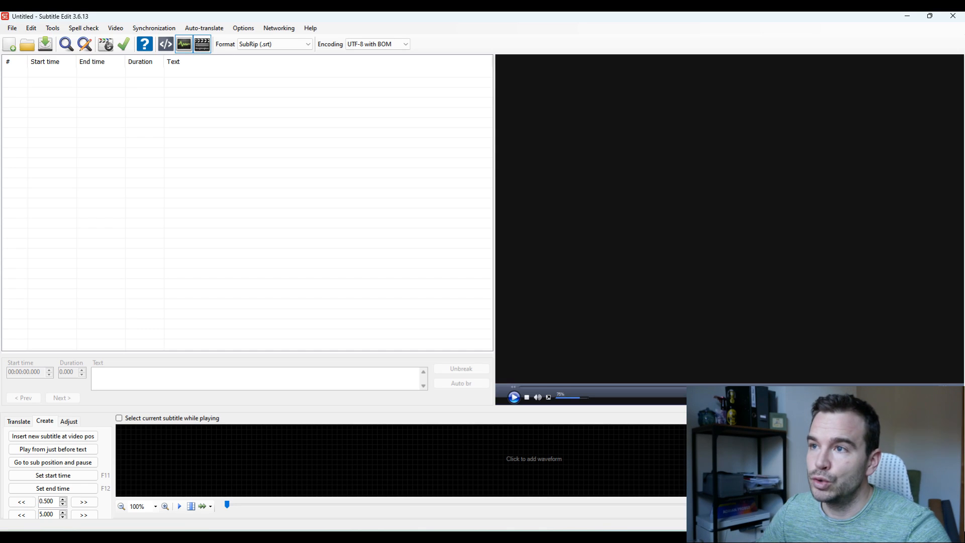
Review Subtitle Edit's general rules for single line maximum length and for minimum and maximum subtitle duration
{"action": "left_click", "coordinate": [243, 28]}
{"action": "left_click", "coordinate": [258, 39]}
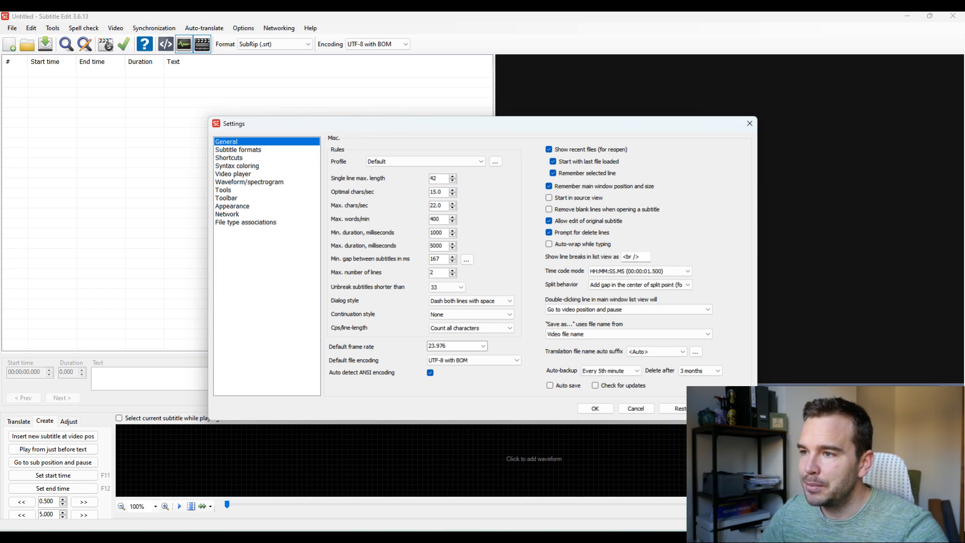
{"action": "double_click", "coordinate": [433, 178]}
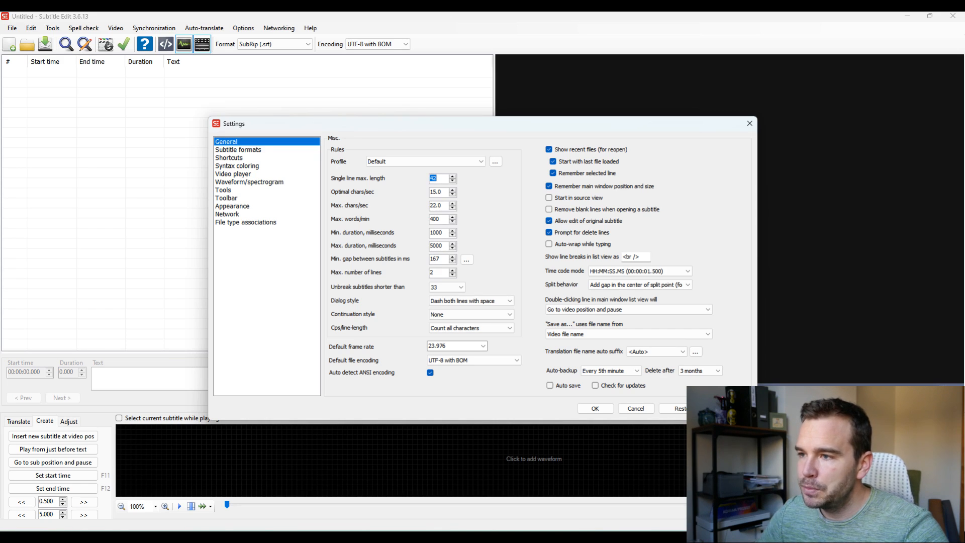
{"action": "left_click", "coordinate": [443, 233]}
{"action": "double_click", "coordinate": [436, 232]}
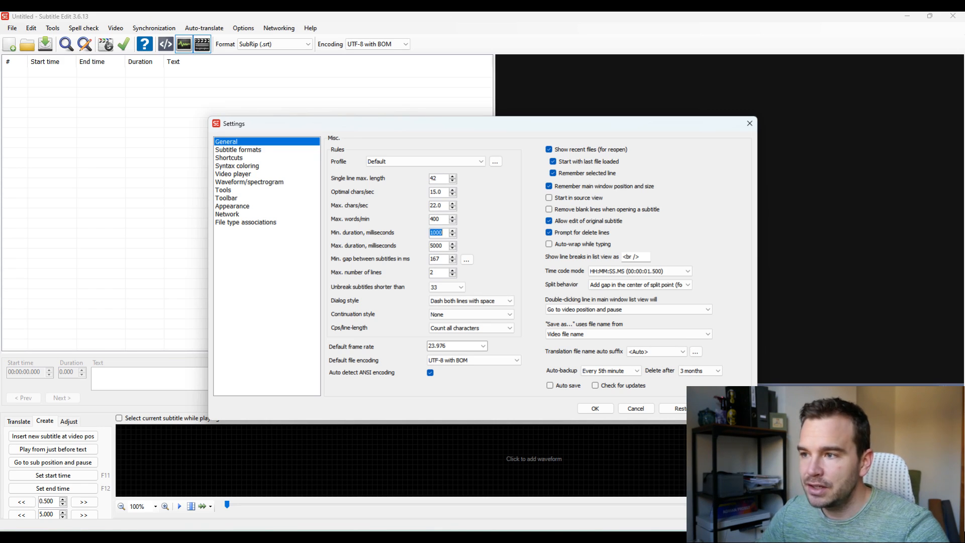
{"action": "double_click", "coordinate": [436, 245]}
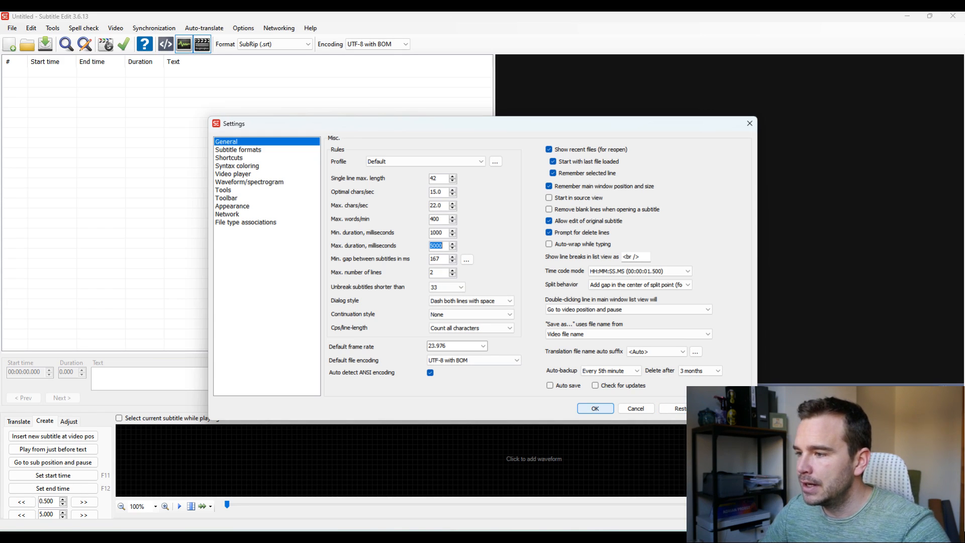
{"action": "left_click", "coordinate": [595, 409]}
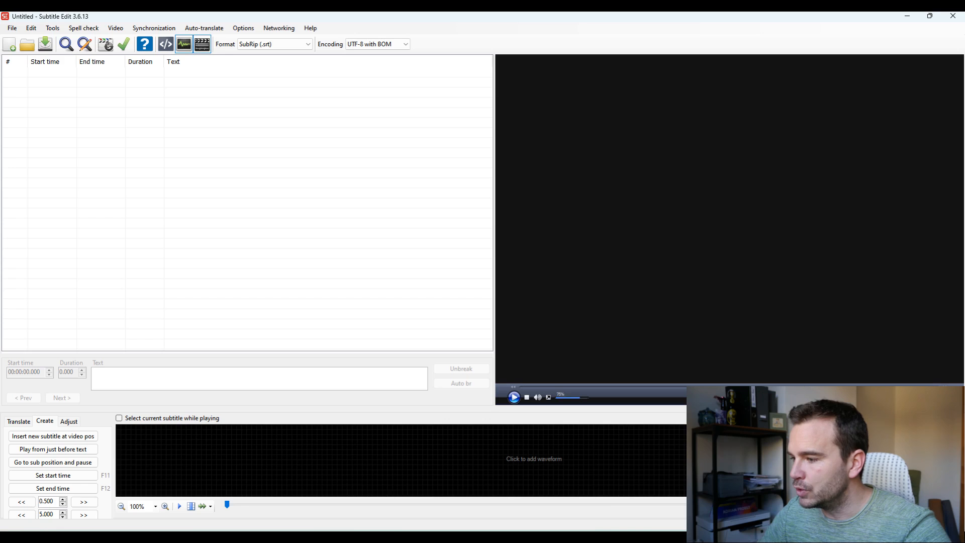
Load the CEO MP4 video from the CEO folder into Subtitle Edit with its waveform
{"action": "mouse_move", "coordinate": [671, 538]}
{"action": "left_click", "coordinate": [664, 480]}
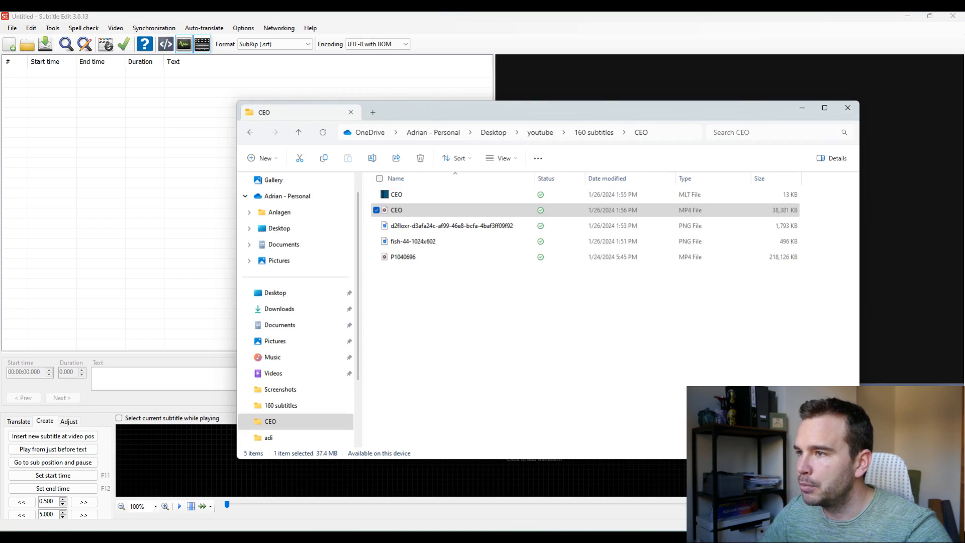
{"action": "left_click_drag", "start_coordinate": [553, 110], "coordinate": [964, 106]}
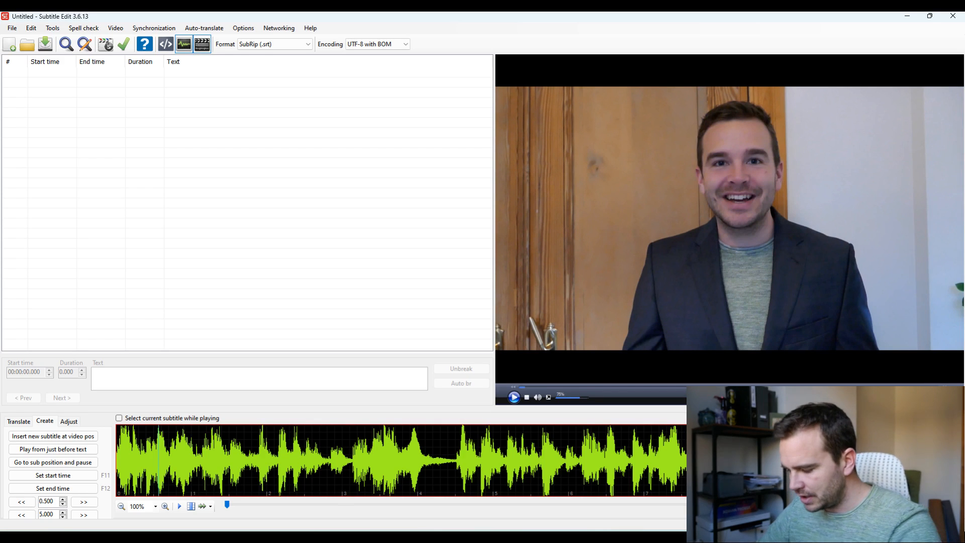
Insert the first subtitle starting at 00:00:00.001 and fill it with the first sentence copied from the Word transcript
{"action": "key", "text": "shift+F9"}
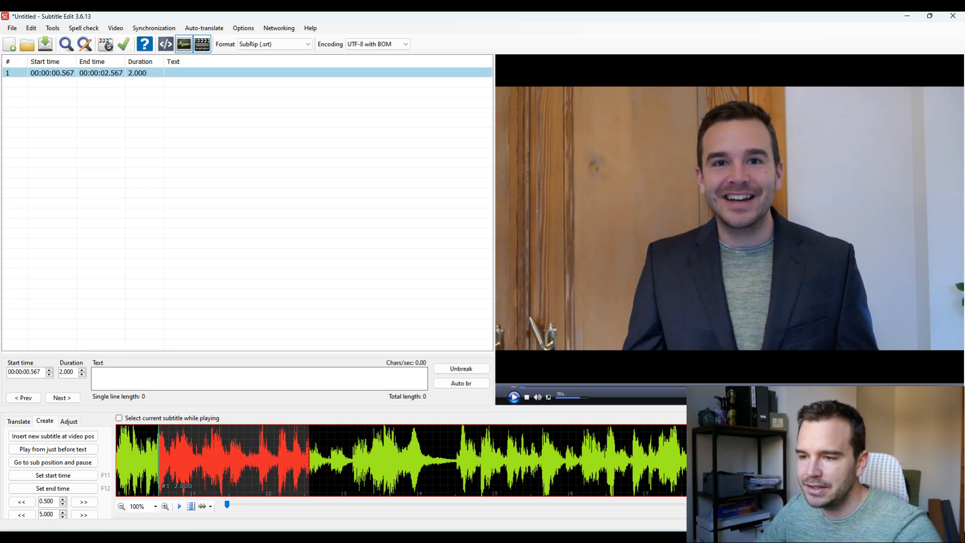
{"action": "left_click_drag", "start_coordinate": [233, 460], "coordinate": [191, 460]}
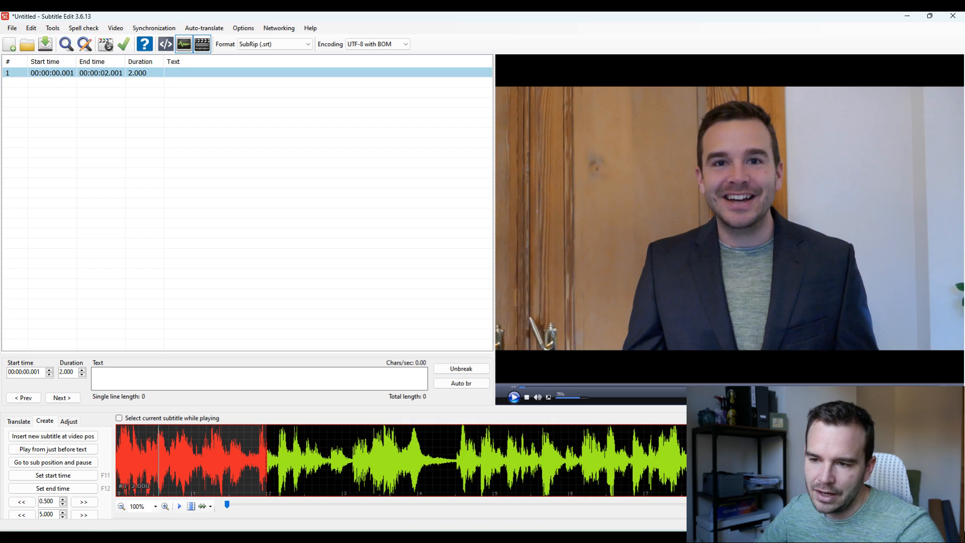
{"action": "mouse_move", "coordinate": [460, 537]}
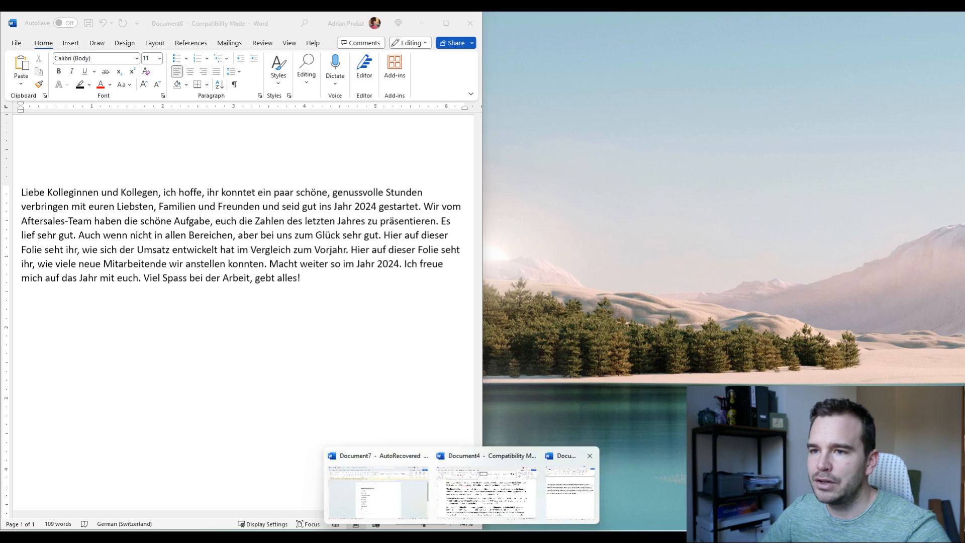
{"action": "left_click", "coordinate": [571, 493]}
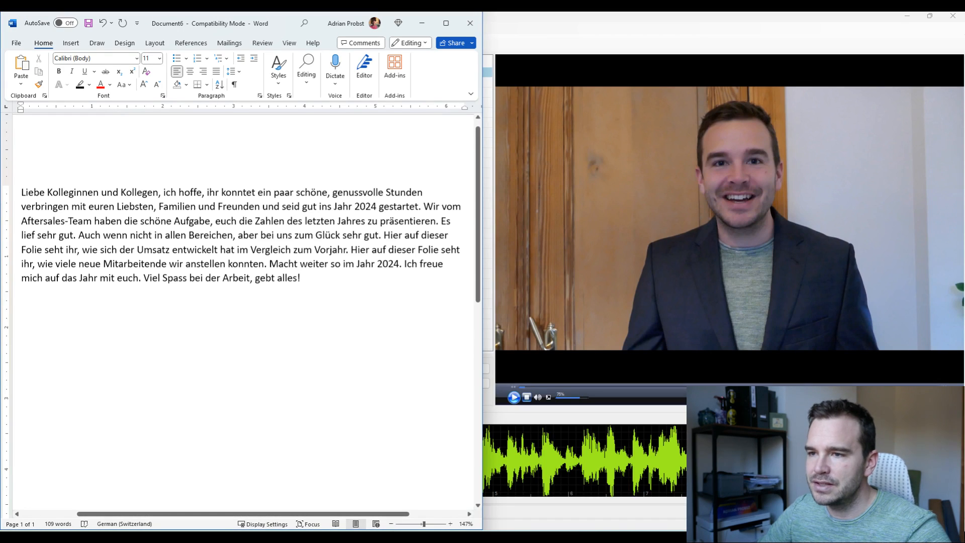
{"action": "left_click_drag", "start_coordinate": [21, 192], "coordinate": [421, 206]}
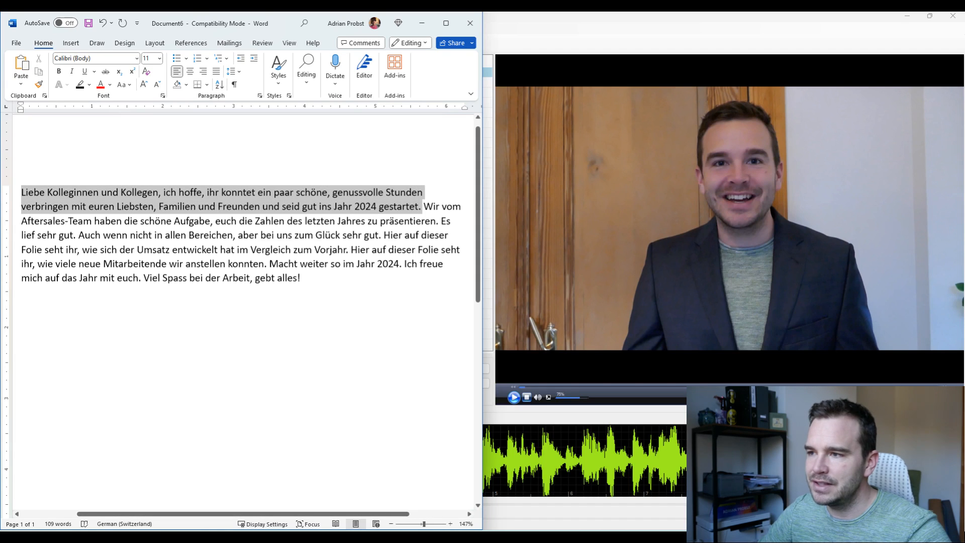
{"action": "key", "text": "ctrl+c"}
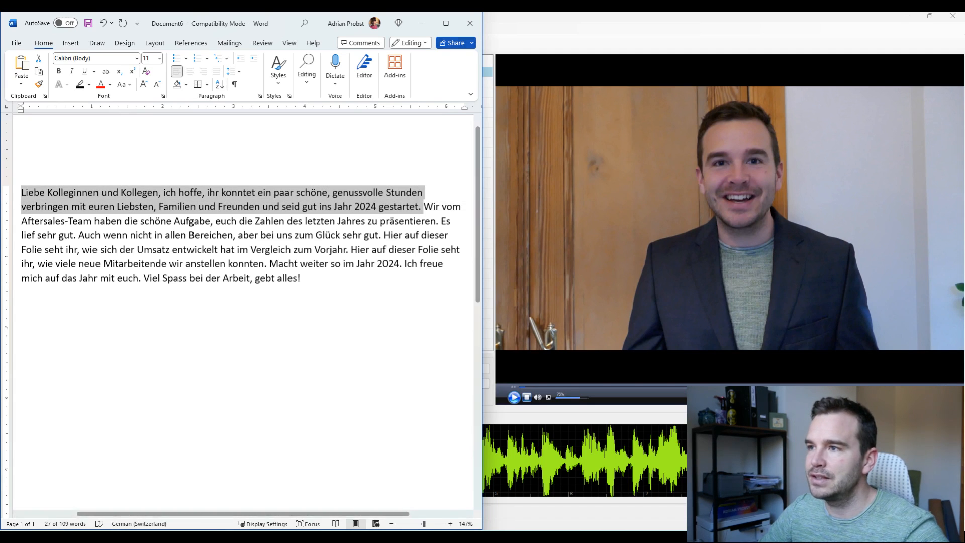
{"action": "key", "text": "alt+Tab"}
{"action": "key", "text": "ctrl+v"}
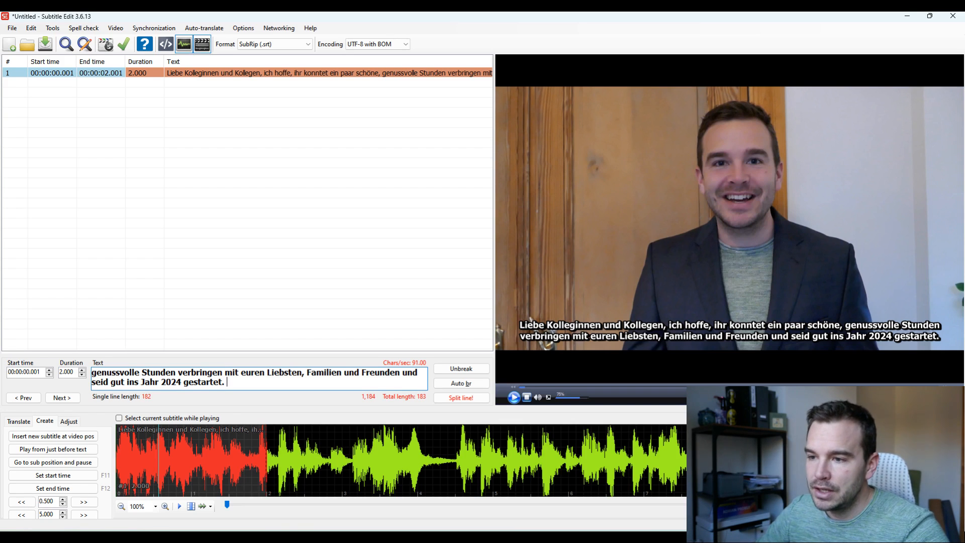
Cut everything after "Liebe Kolleginnen und Kollegen," from the first subtitle in two parts, splitting before "mit euren Liebsten"
{"action": "key", "text": "Up"}
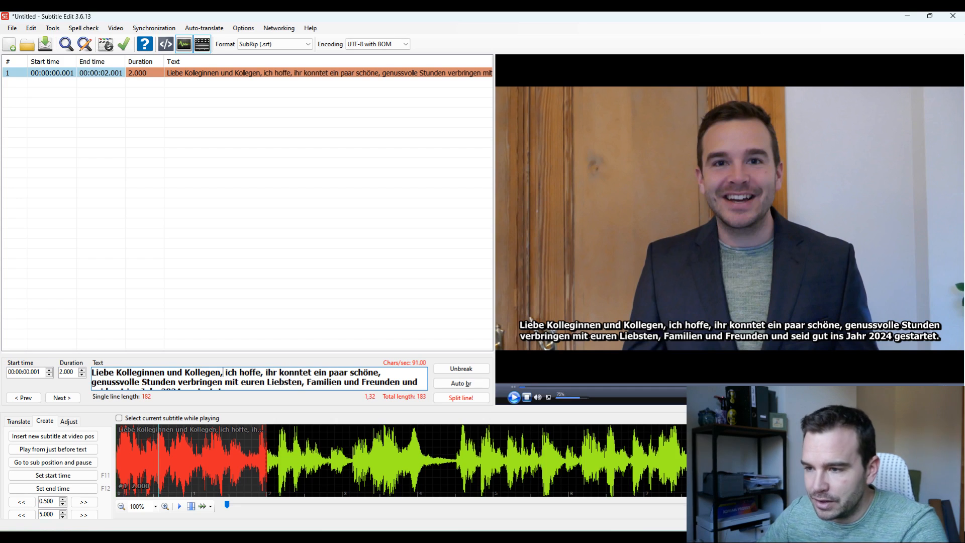
{"action": "key", "text": "Down"}
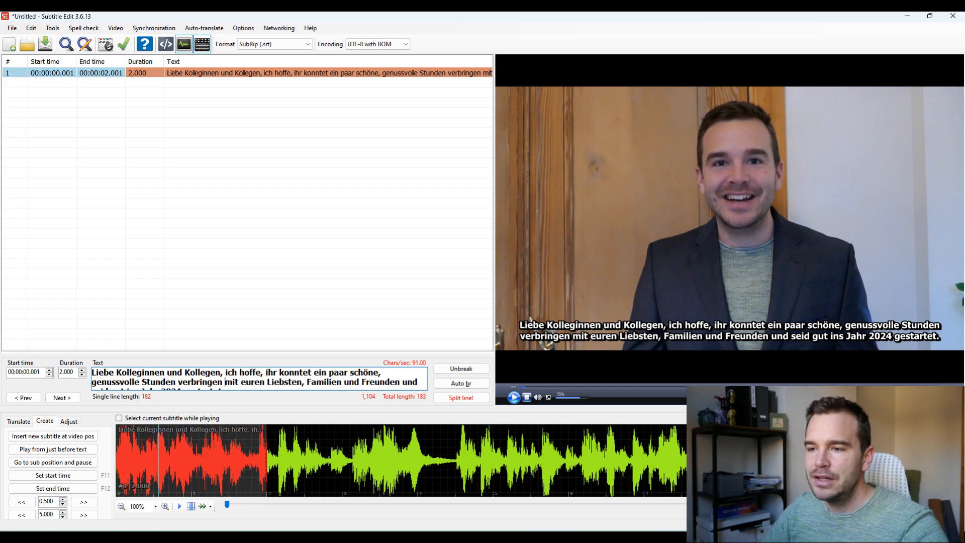
{"action": "key", "text": "ctrl+shift+End"}
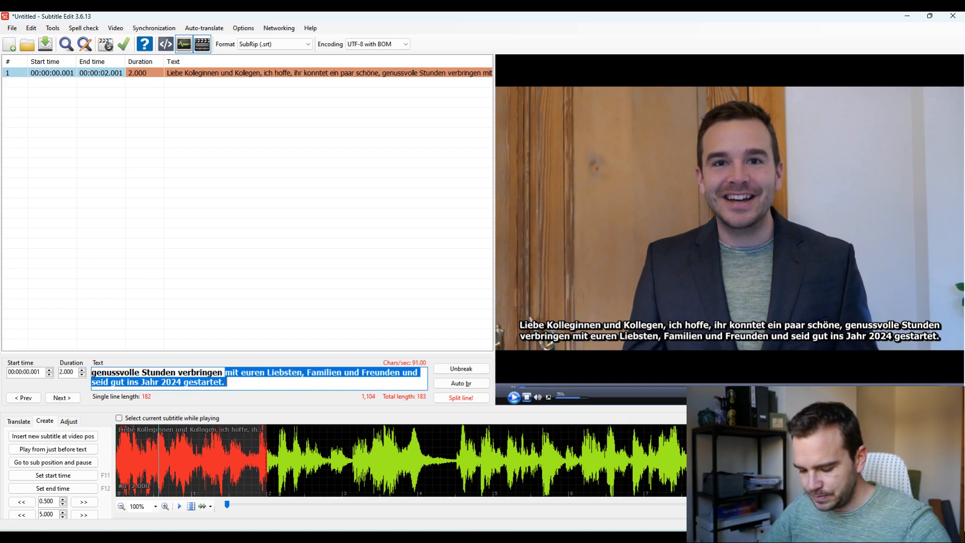
{"action": "key", "text": "ctrl+x"}
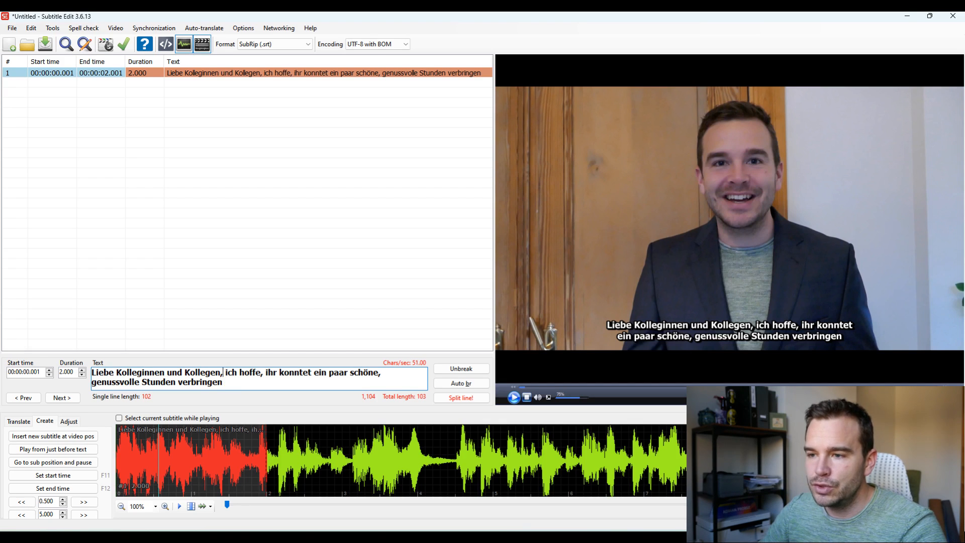
{"action": "key", "text": "shift+Up"}
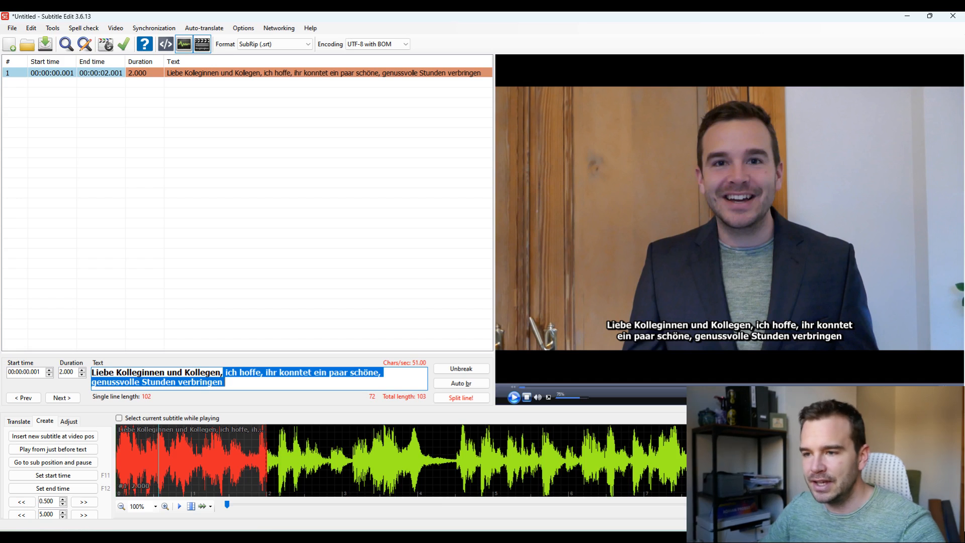
{"action": "key", "text": "ctrl+x"}
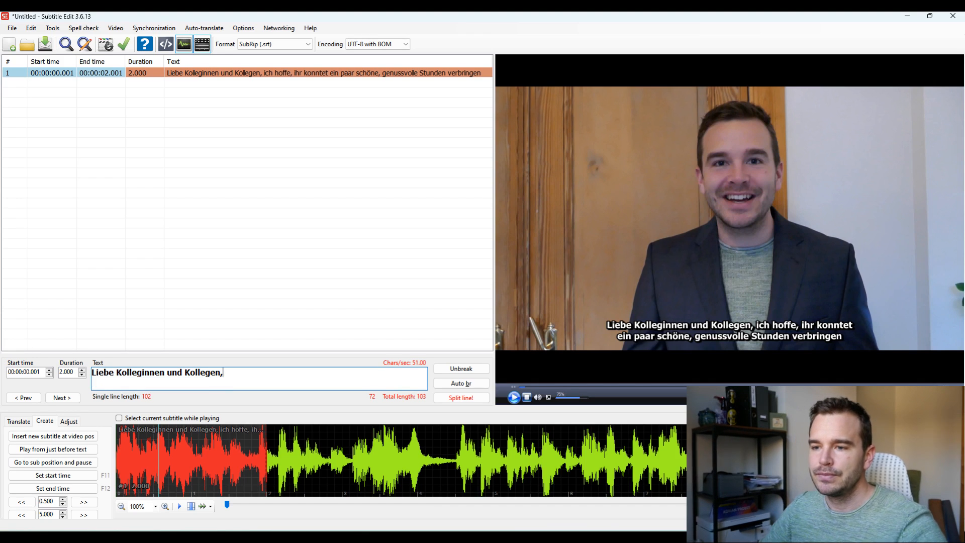
Play the video to find where the greeting ends and set the first subtitle's end time to 00:00:01.720
{"action": "key", "text": "space"}
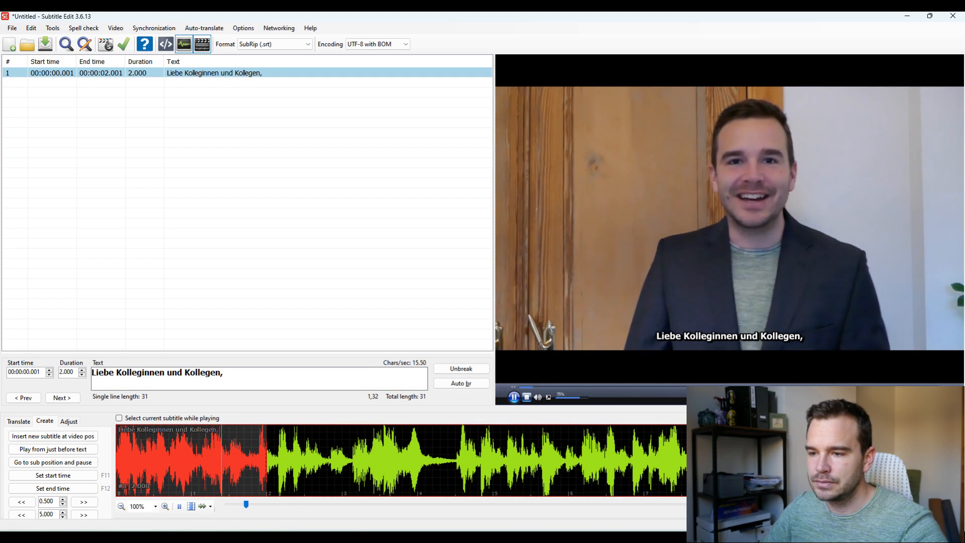
{"action": "key", "text": "space"}
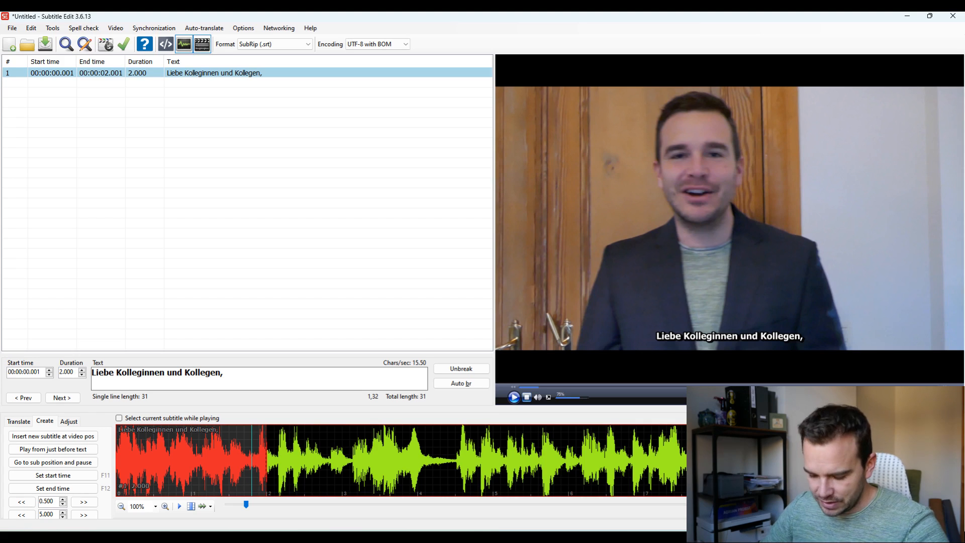
{"action": "key", "text": "Left"}
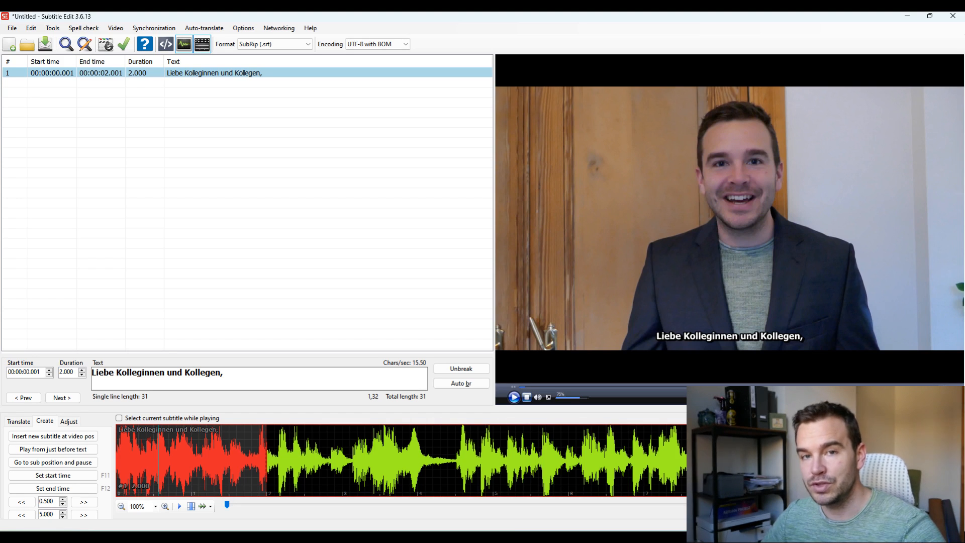
{"action": "key", "text": "space"}
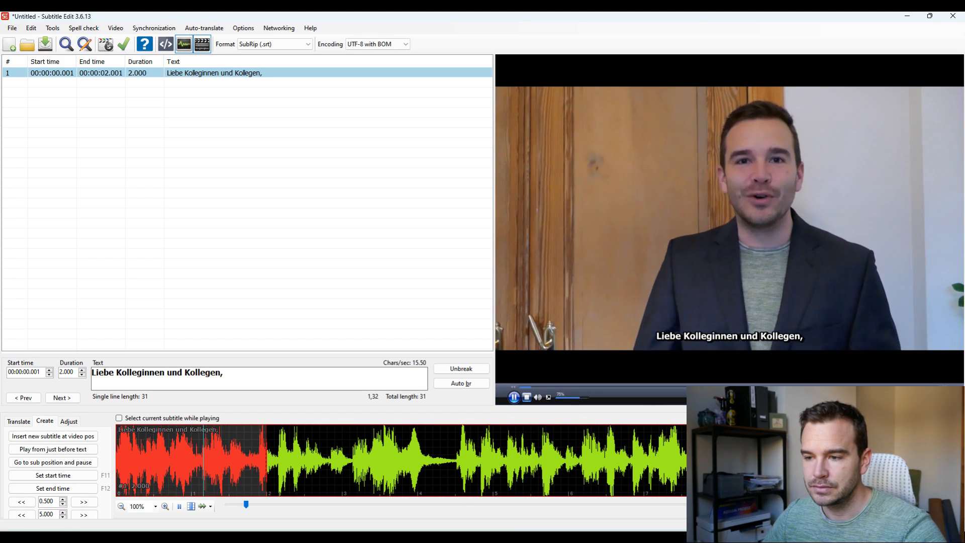
{"action": "key", "text": "space"}
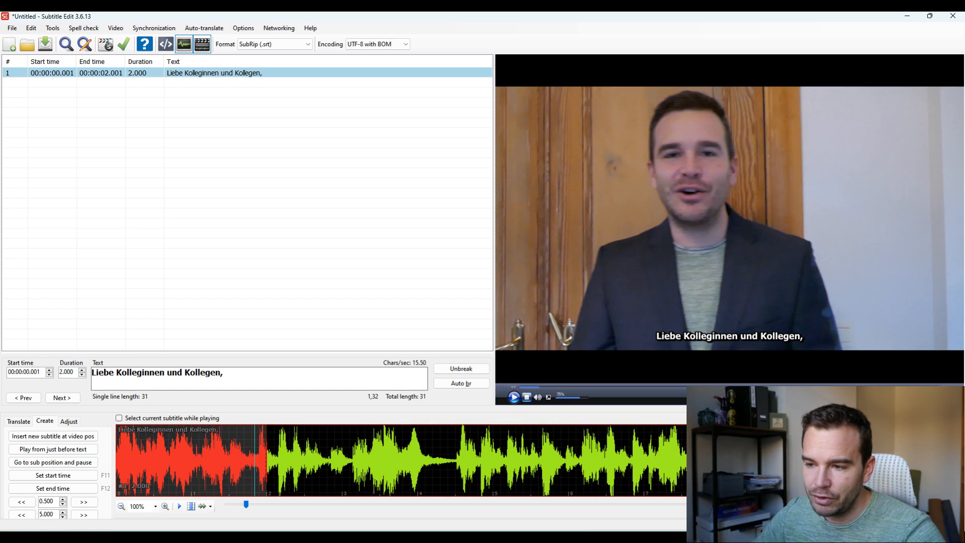
{"action": "left_click", "coordinate": [249, 460]}
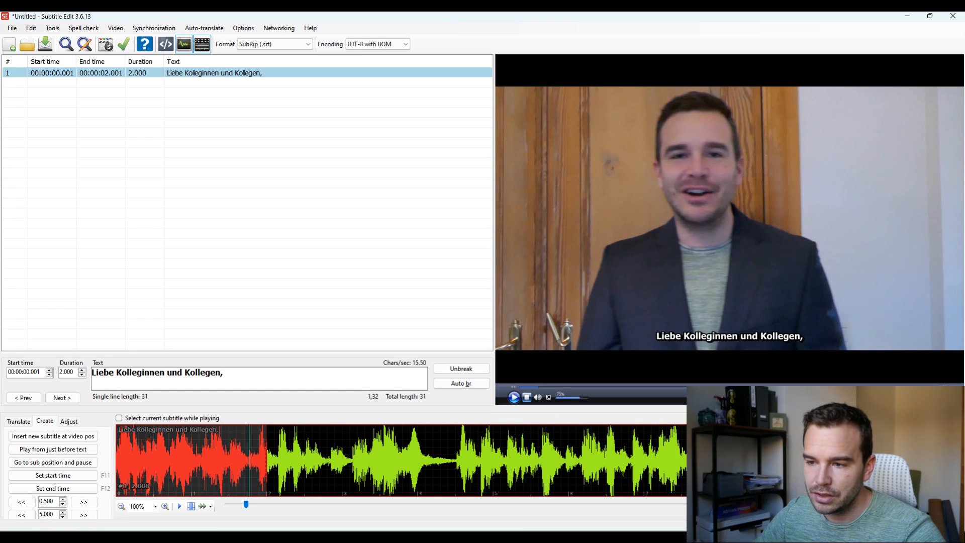
{"action": "left_click", "coordinate": [246, 461]}
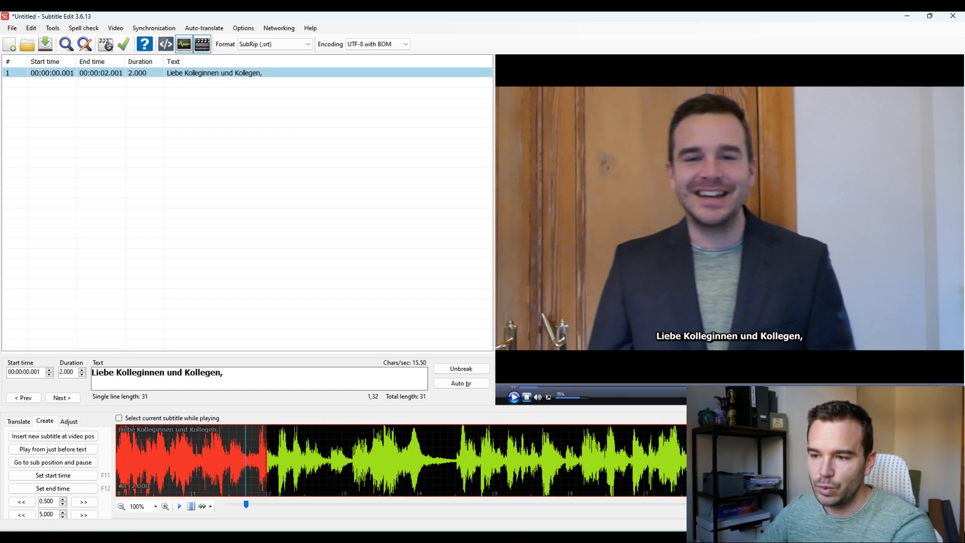
{"action": "key", "text": "F12"}
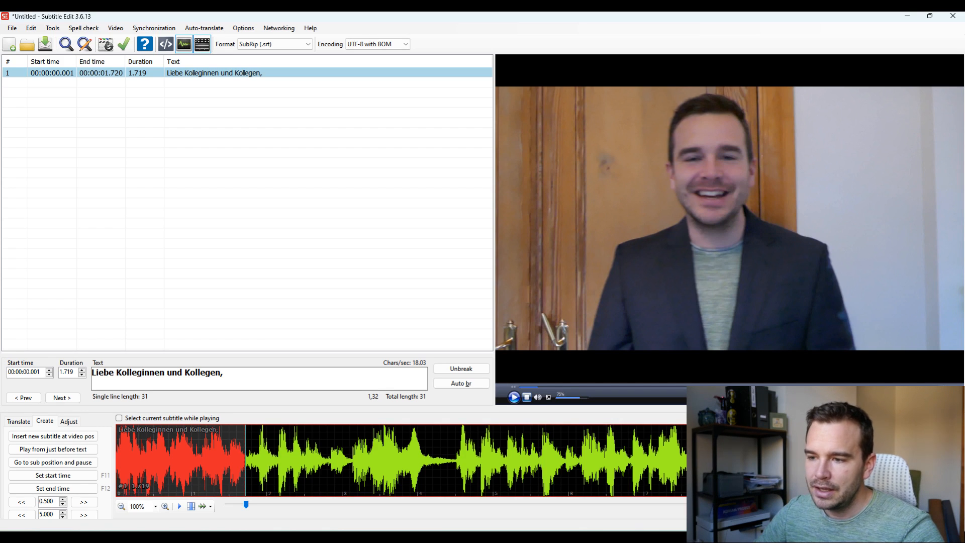
Add a second subtitle starting at 00:00:01.888 with the cut text "ich hoffe, ihr konntet ein paar schöne, genussvolle Stunden verbringen"
{"action": "key", "text": "space"}
{"action": "key", "text": "F11"}
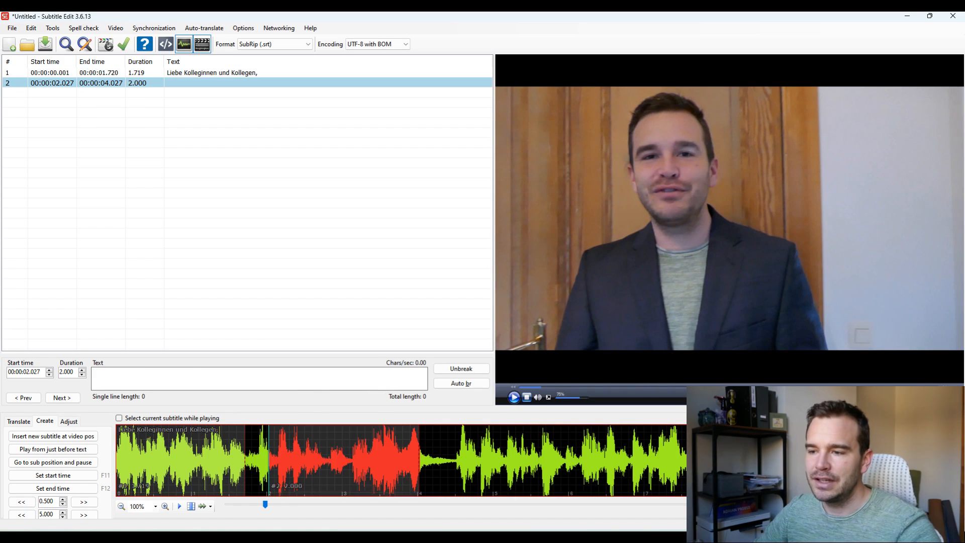
{"action": "mouse_move", "coordinate": [344, 460]}
{"action": "left_mouse_down"}
{"action": "mouse_move", "coordinate": [635, 460]}
{"action": "mouse_move", "coordinate": [334, 460]}
{"action": "left_mouse_up"}
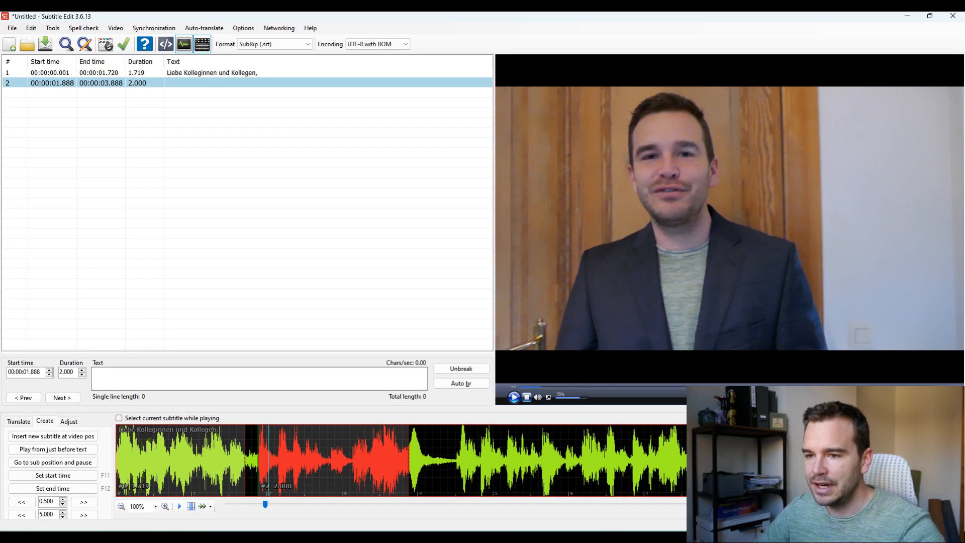
{"action": "key", "text": "ctrl+v"}
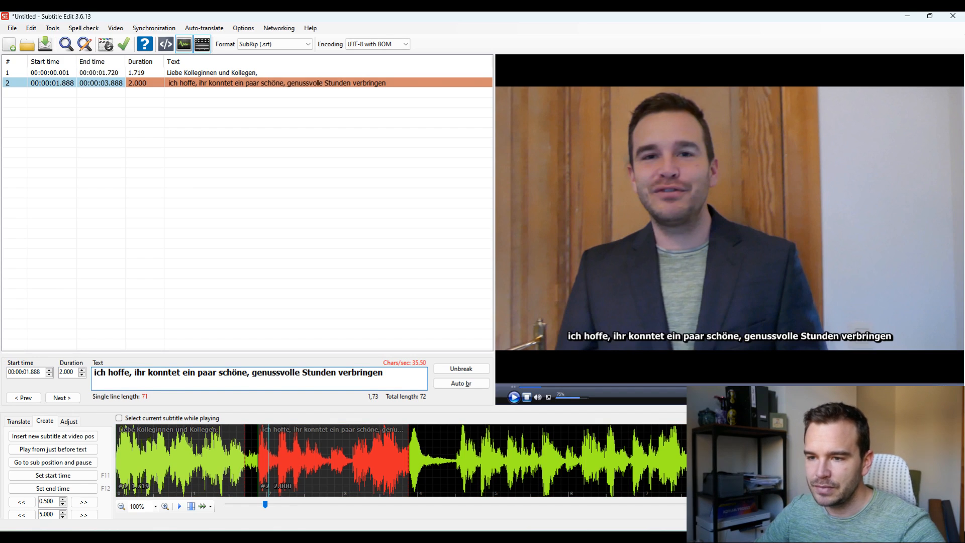
Remove the leading space from the second subtitle and break its text into two lines before "genussvolle Stunden verbringen"
{"action": "key", "text": "Home"}
{"action": "key", "text": "Delete"}
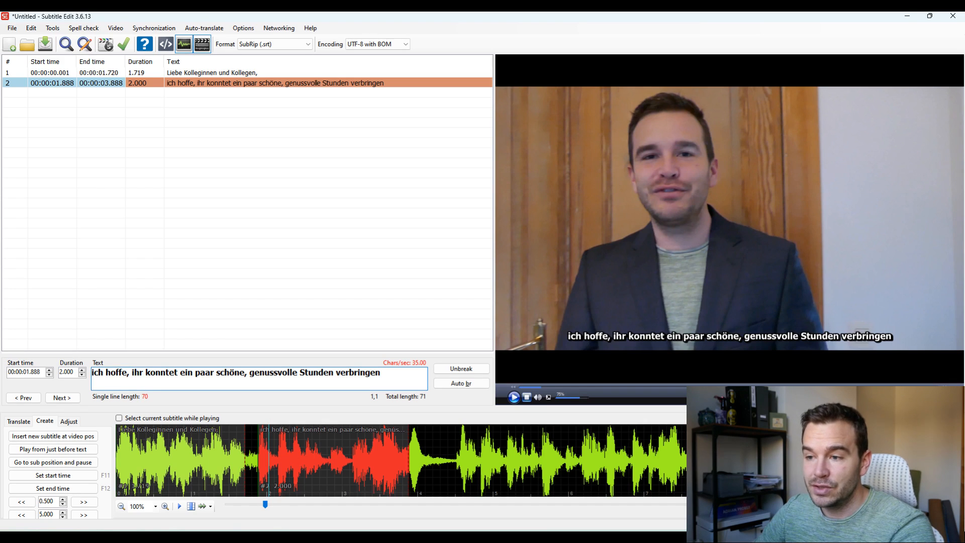
{"action": "left_click", "coordinate": [249, 373]}
{"action": "key", "text": "BackSpace"}
{"action": "key", "text": "Return"}
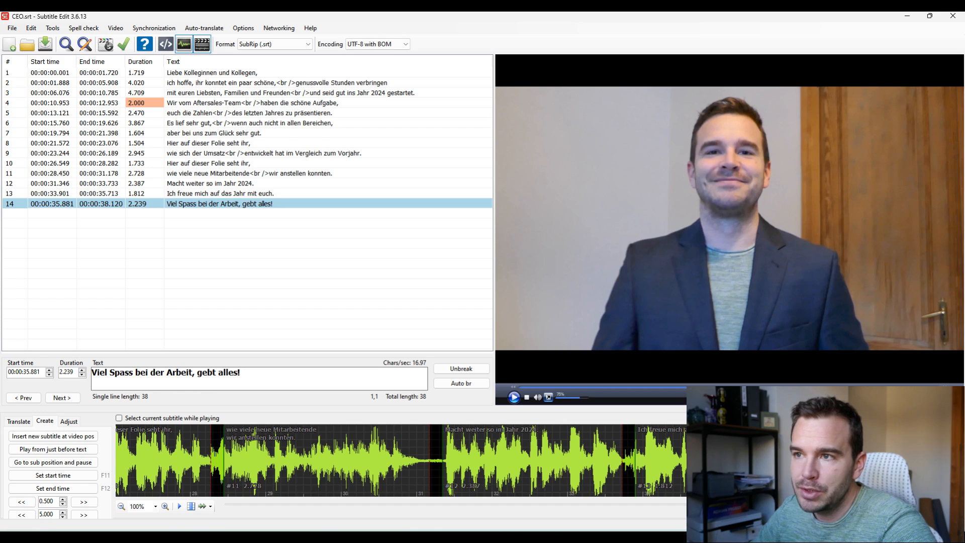
Retime subtitle 4 to run from 00:00:10.894 to 00:00:13.158, and move the start of subtitle 6 to 00:00:15.813
{"action": "double_click", "coordinate": [251, 103]}
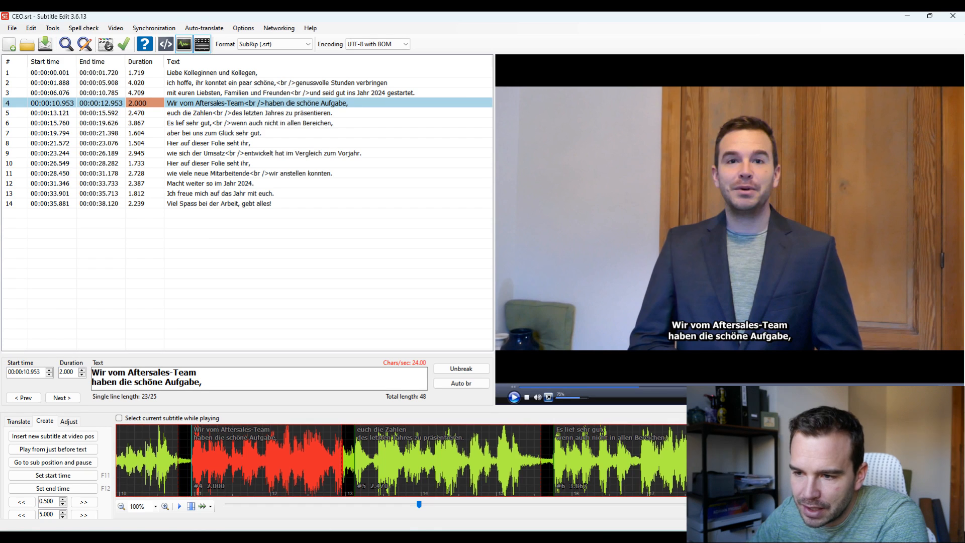
{"action": "left_click_drag", "start_coordinate": [192, 461], "coordinate": [187, 460]}
{"action": "mouse_move", "coordinate": [354, 460]}
{"action": "left_mouse_down"}
{"action": "mouse_move", "coordinate": [370, 460]}
{"action": "mouse_move", "coordinate": [358, 460]}
{"action": "left_mouse_up"}
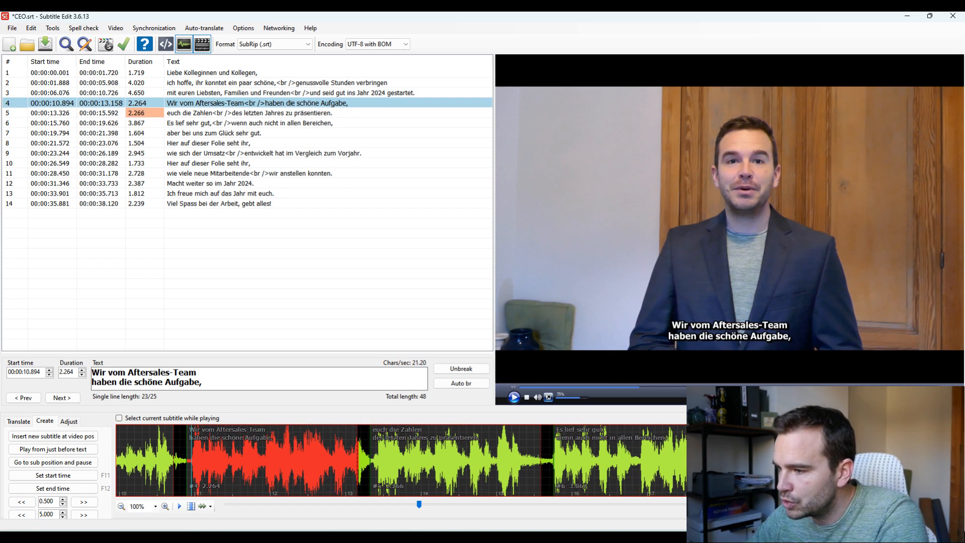
{"action": "left_click_drag", "start_coordinate": [553, 461], "coordinate": [547, 460]}
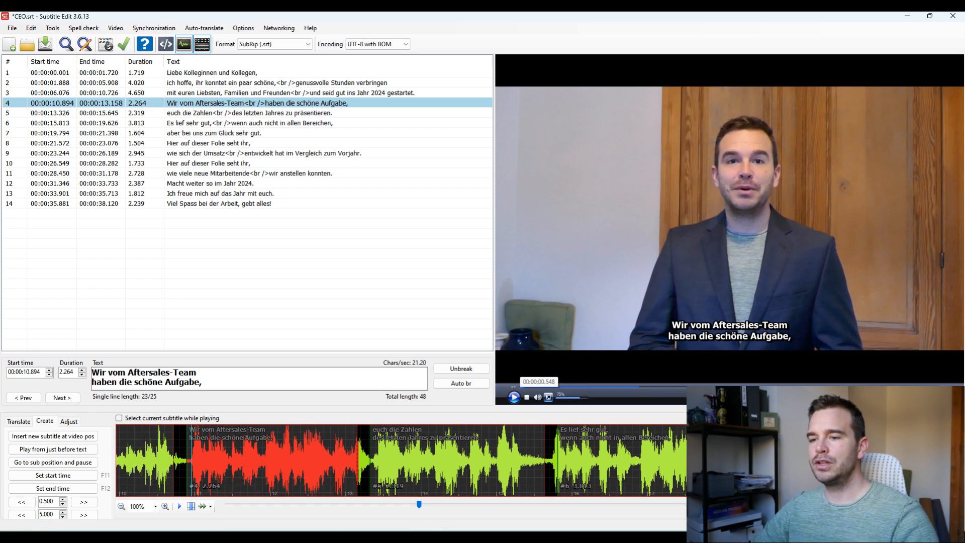
Play the video from near the beginning to check the timing of the first five subtitles against the speech
{"action": "left_click", "coordinate": [518, 387]}
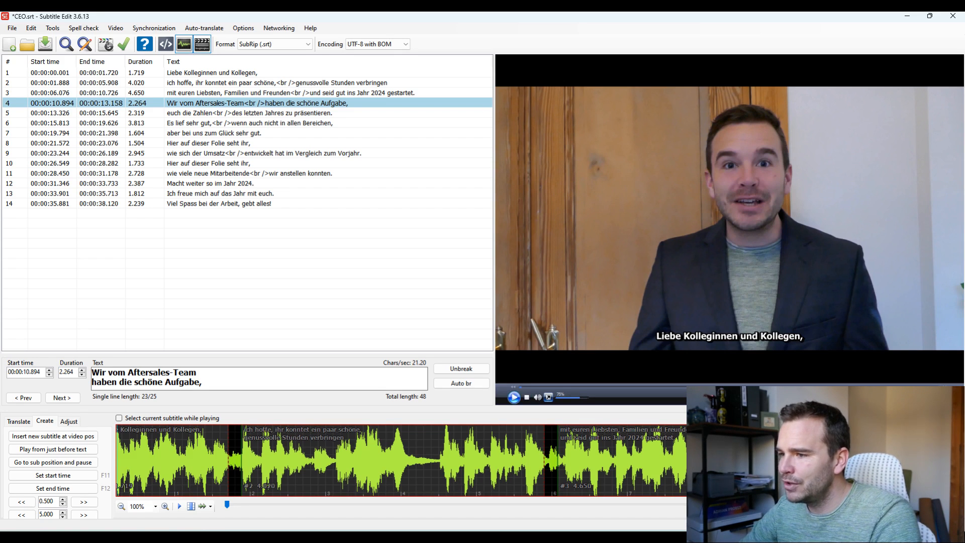
{"action": "key", "text": "space"}
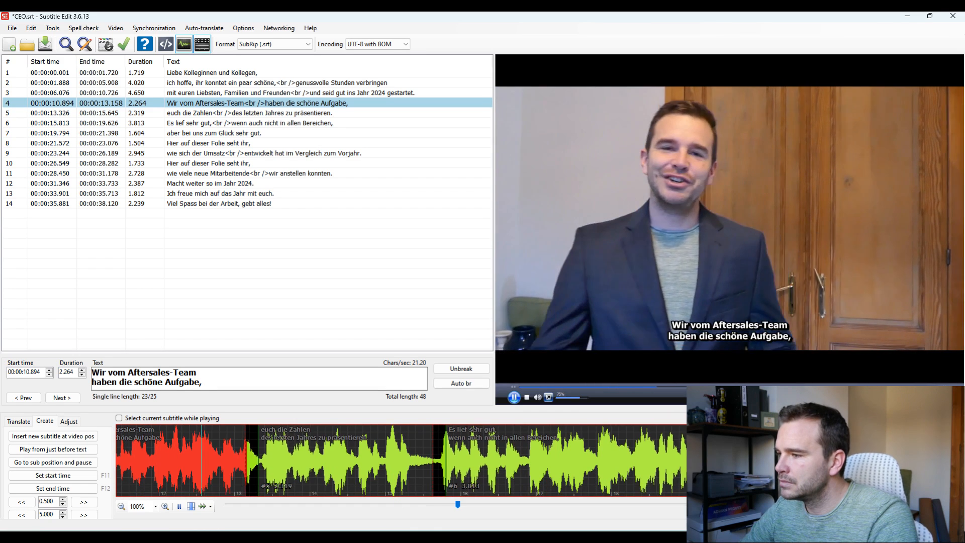
{"action": "key", "text": "space"}
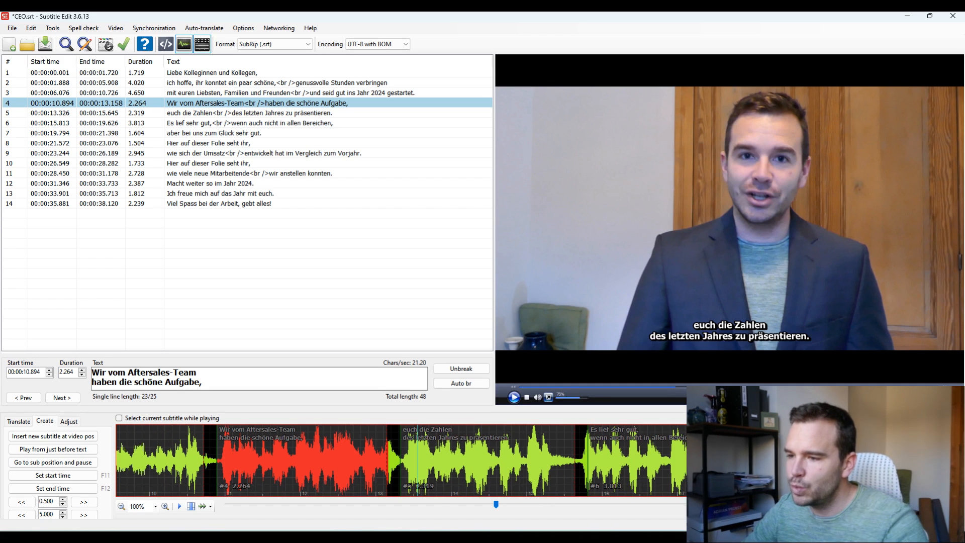
Replay the transition into subtitle 5 and retime it to run from 00:00:13.116 to 00:00:15.520, ending subtitle 4 at 00:00:12.948
{"action": "double_click", "coordinate": [253, 114]}
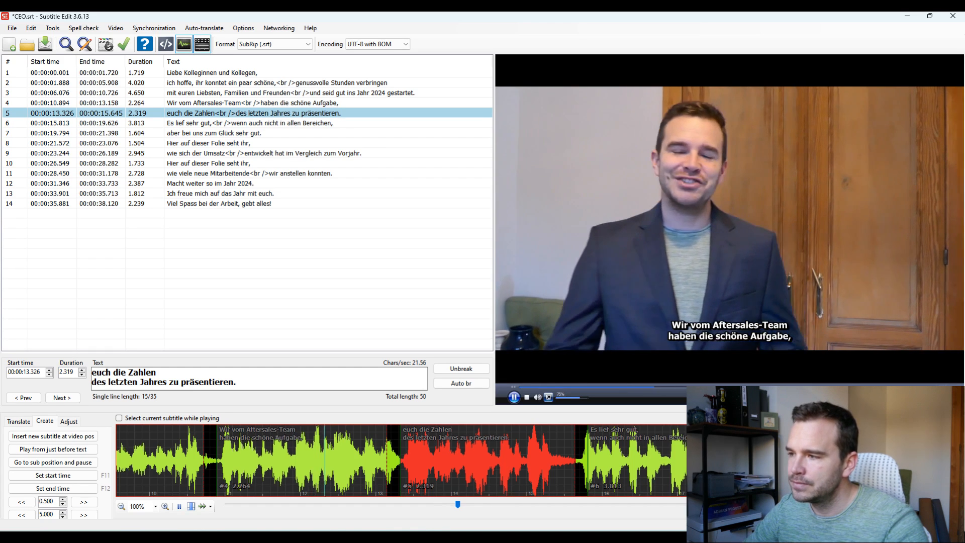
{"action": "key", "text": "space"}
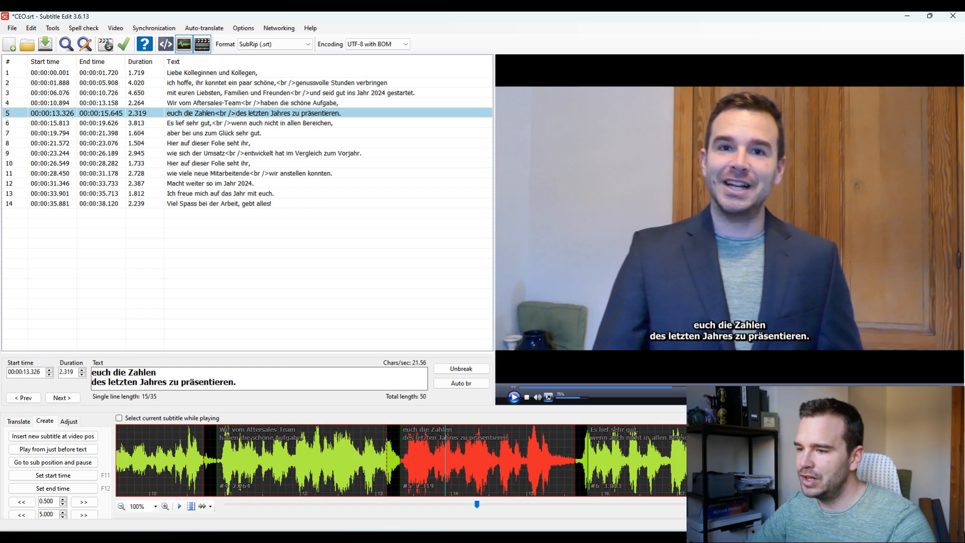
{"action": "left_click_drag", "start_coordinate": [387, 460], "coordinate": [378, 460]}
{"action": "left_click_drag", "start_coordinate": [483, 461], "coordinate": [471, 461]}
{"action": "left_click", "coordinate": [349, 461]}
{"action": "key", "text": "space"}
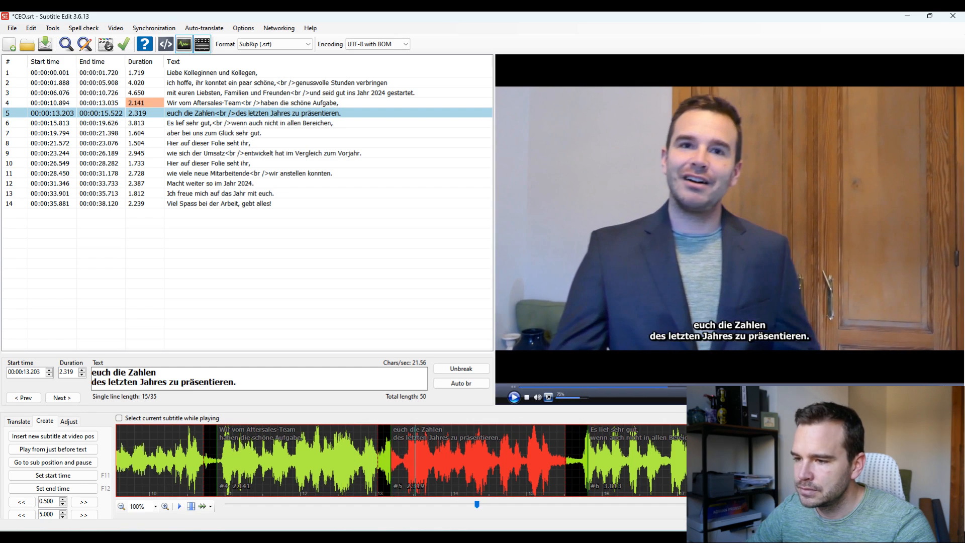
{"action": "left_click", "coordinate": [330, 461]}
{"action": "key", "text": "space"}
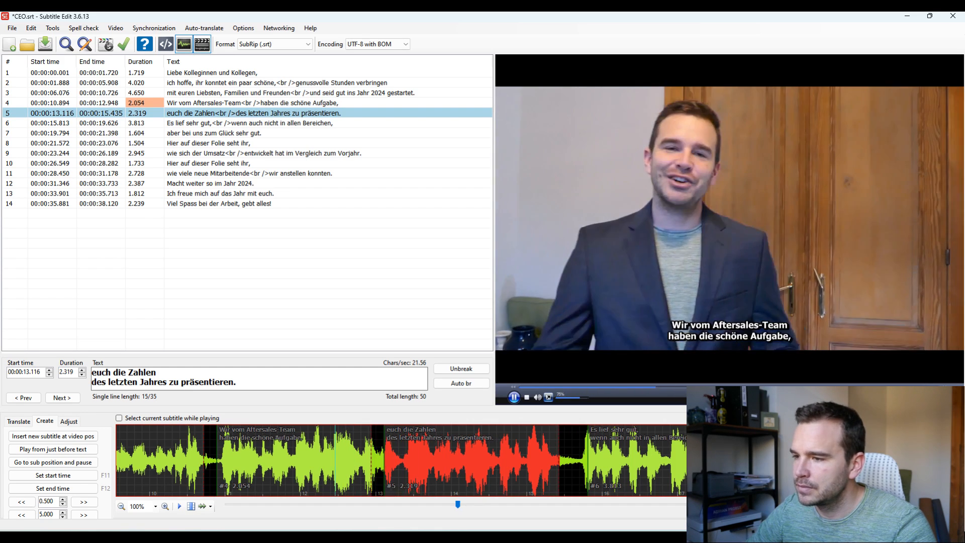
{"action": "left_click_drag", "start_coordinate": [588, 461], "coordinate": [566, 461]}
Replay the passage before subtitle 4 and set its start to 00:00:10.883, ending subtitle 3 at 00:00:10.715
{"action": "left_click", "coordinate": [146, 103]}
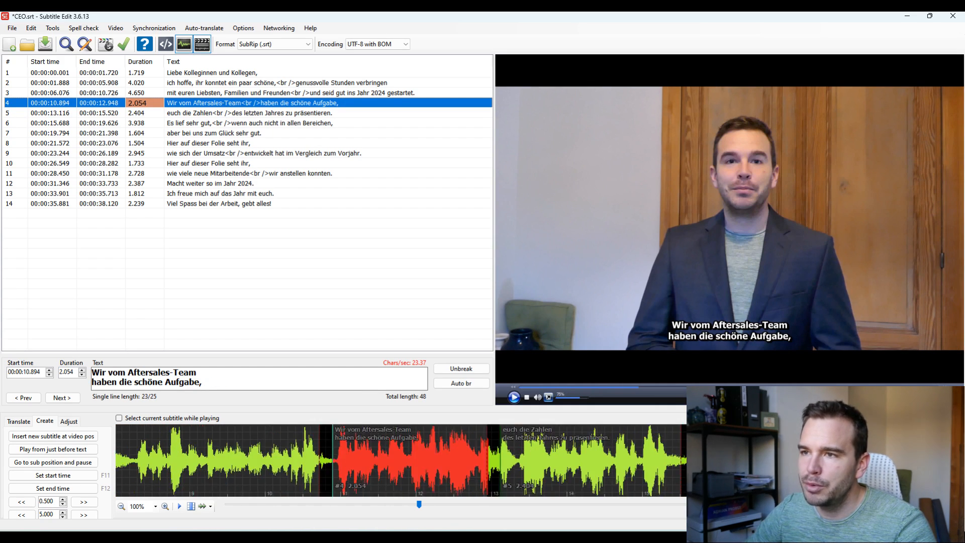
{"action": "scroll", "coordinate": [422, 461], "scroll_direction": "down", "scroll_amount": 1}
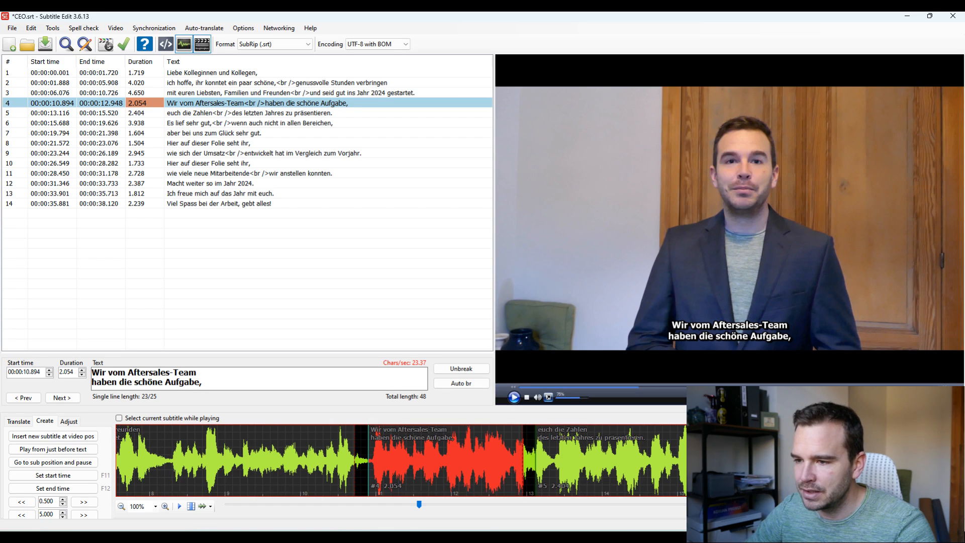
{"action": "left_click", "coordinate": [253, 460]}
{"action": "key", "text": "space"}
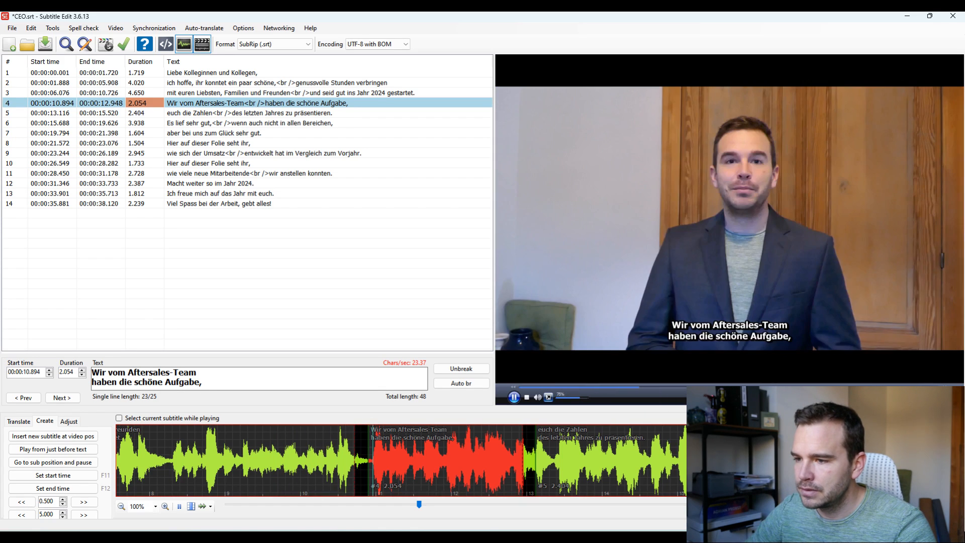
{"action": "left_click", "coordinate": [253, 461]}
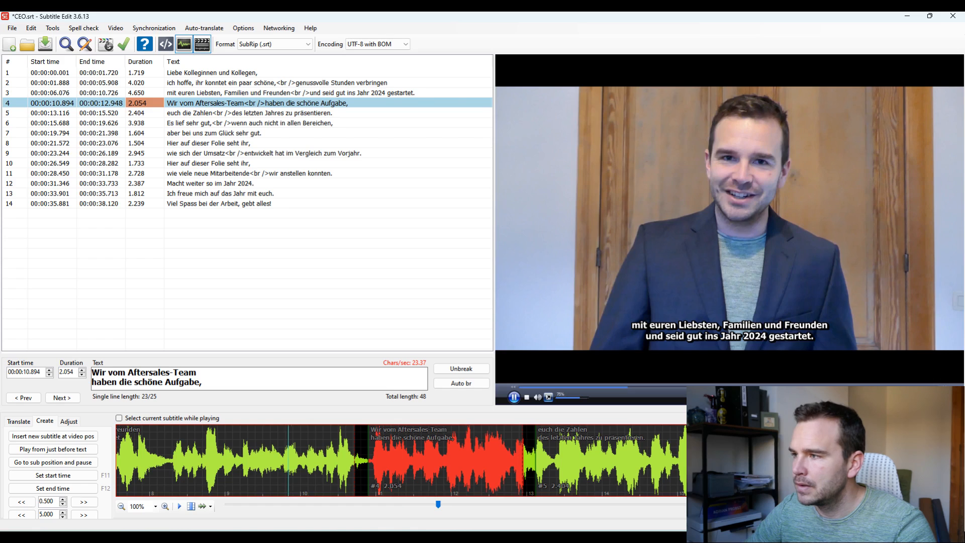
{"action": "left_click", "coordinate": [324, 460]}
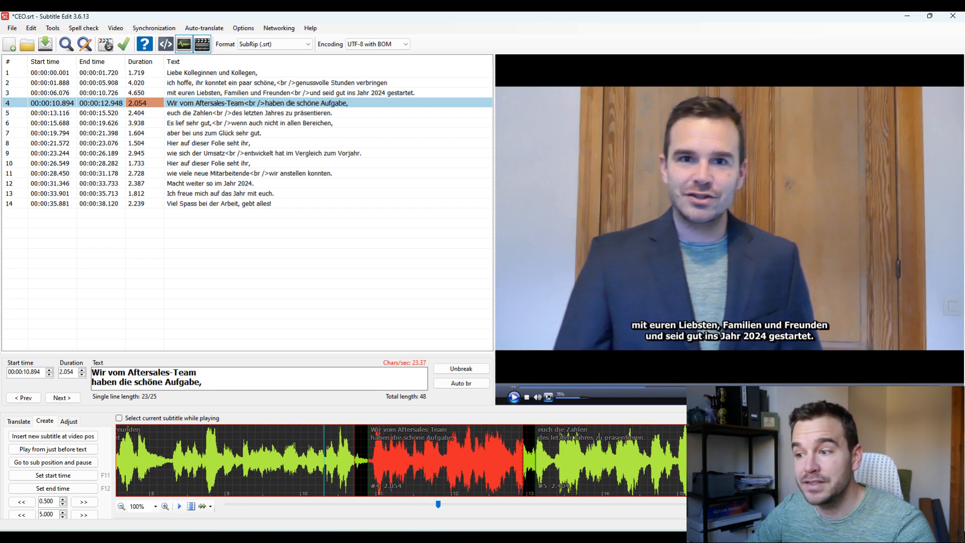
{"action": "left_click", "coordinate": [296, 460]}
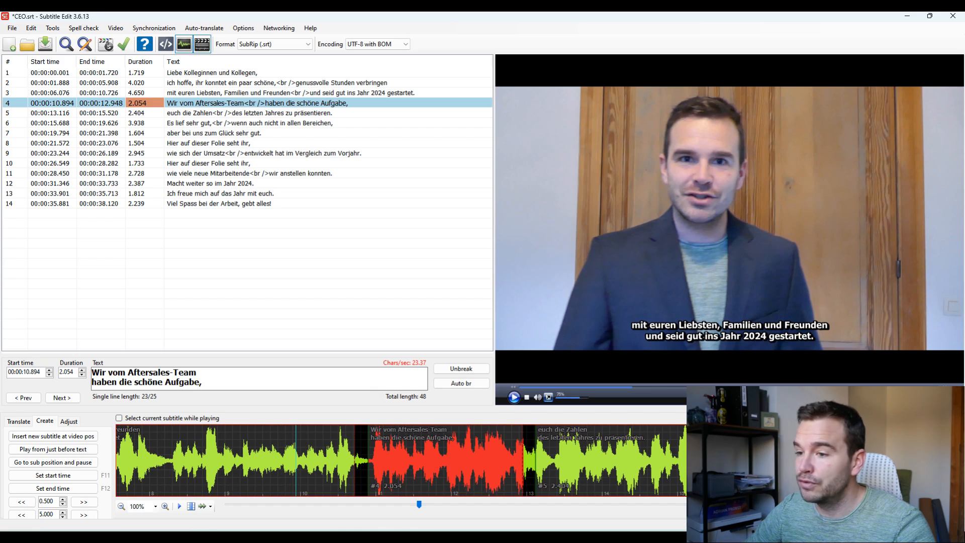
{"action": "key", "text": "space"}
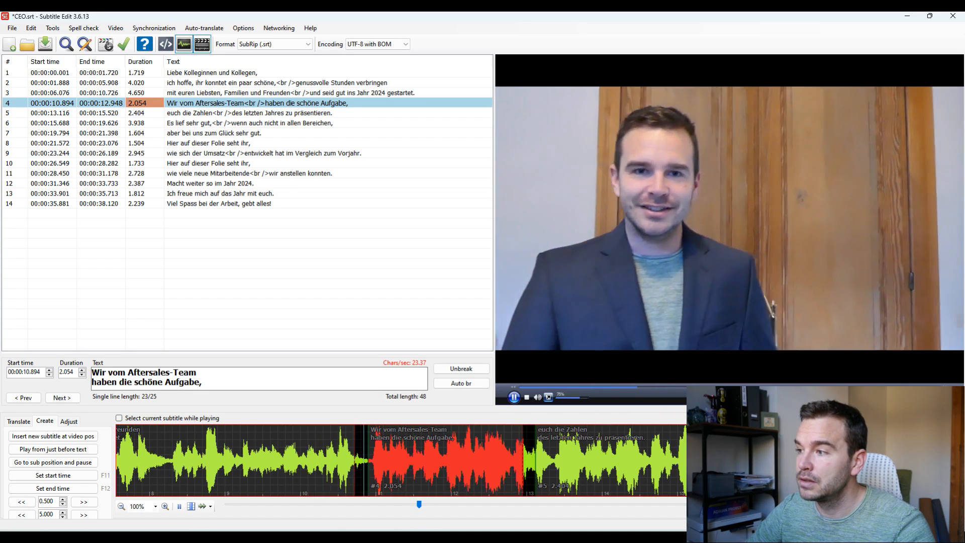
{"action": "key", "text": "space"}
{"action": "left_click_drag", "start_coordinate": [368, 461], "coordinate": [367, 461]}
Play on to subtitle 7, jump back to its beginning and set its start to 00:00:19.631, ending subtitle 6 at 00:00:19.463
{"action": "left_click", "coordinate": [335, 460]}
{"action": "key", "text": "space"}
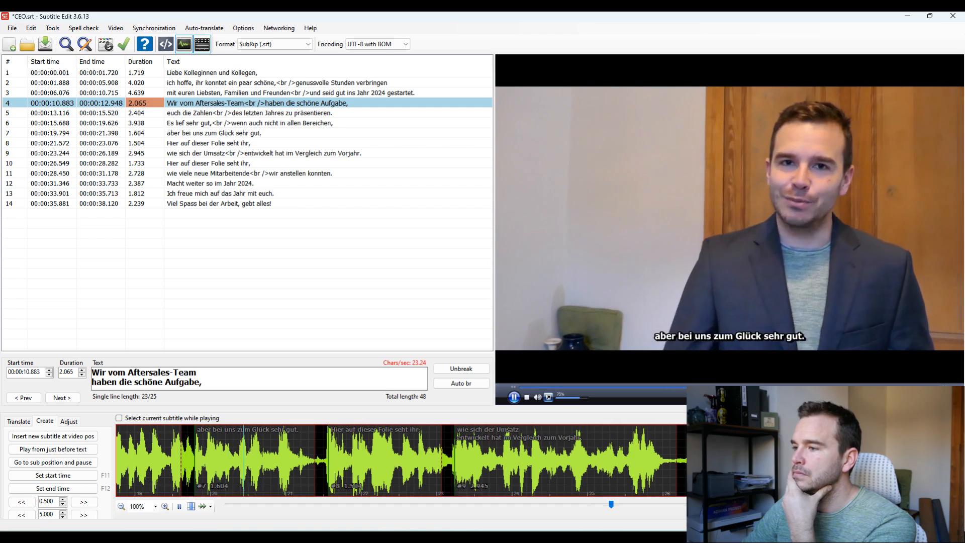
{"action": "key", "text": "alt+Left"}
{"action": "key", "text": "alt+Left"}
{"action": "key", "text": "alt+Left"}
{"action": "key", "text": "alt+Left"}
{"action": "key", "text": "alt+Left"}
{"action": "key", "text": "alt+Left"}
{"action": "key", "text": "alt+Left"}
{"action": "key", "text": "alt+Left"}
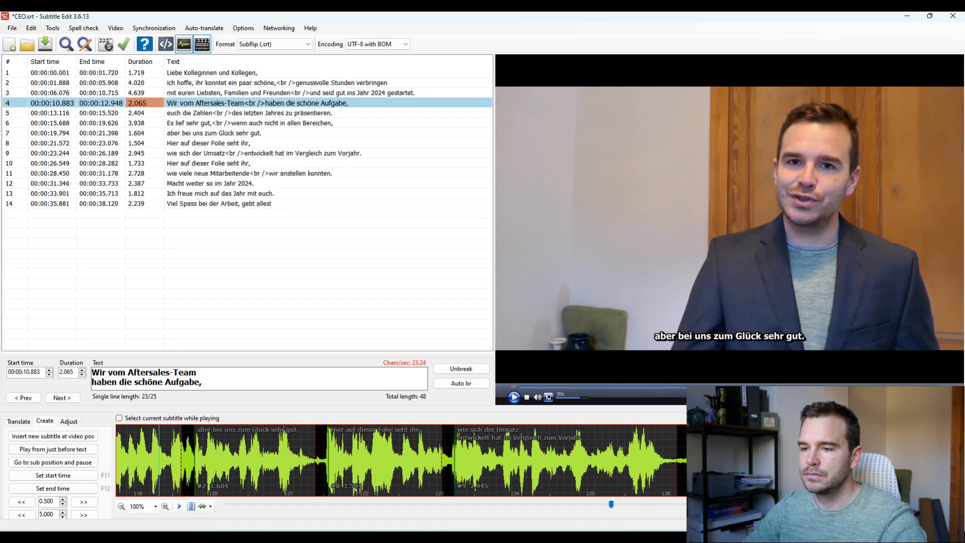
{"action": "key", "text": "space"}
{"action": "mouse_move", "coordinate": [181, 460]}
{"action": "left_mouse_down"}
{"action": "mouse_move", "coordinate": [170, 460]}
{"action": "mouse_move", "coordinate": [190, 460]}
{"action": "mouse_move", "coordinate": [182, 460]}
{"action": "left_mouse_up"}
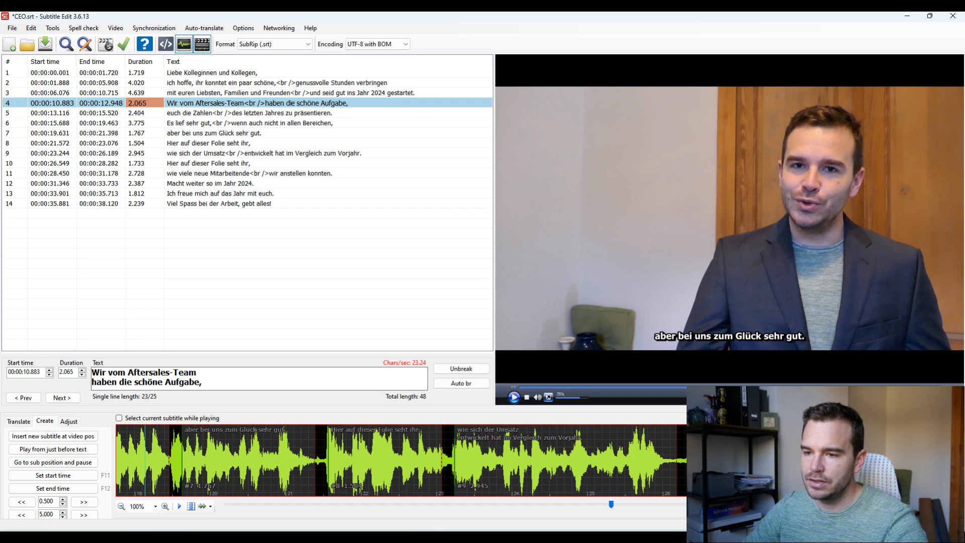
Play the rest of the video to check the remaining subtitles, and save CEO.srt
{"action": "key", "text": "space"}
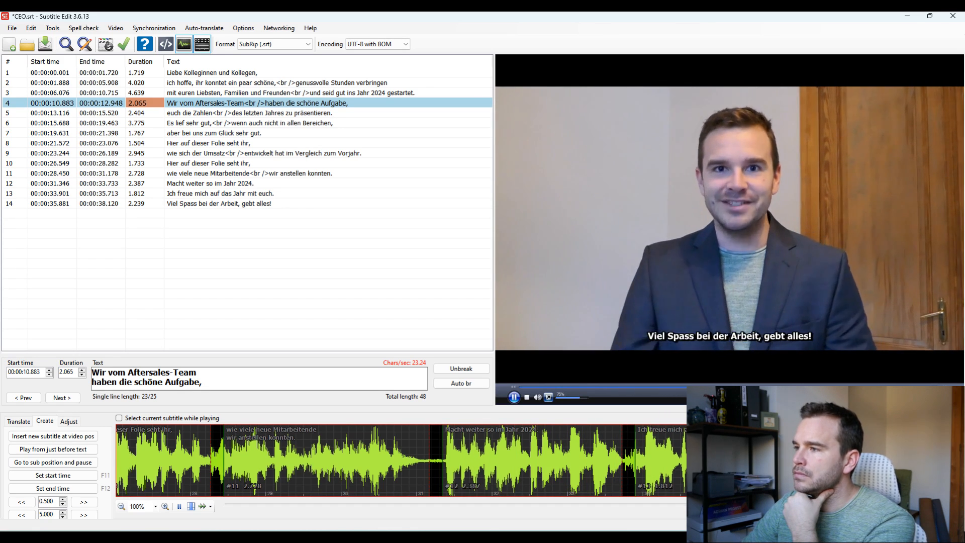
{"action": "key", "text": "ctrl+s"}
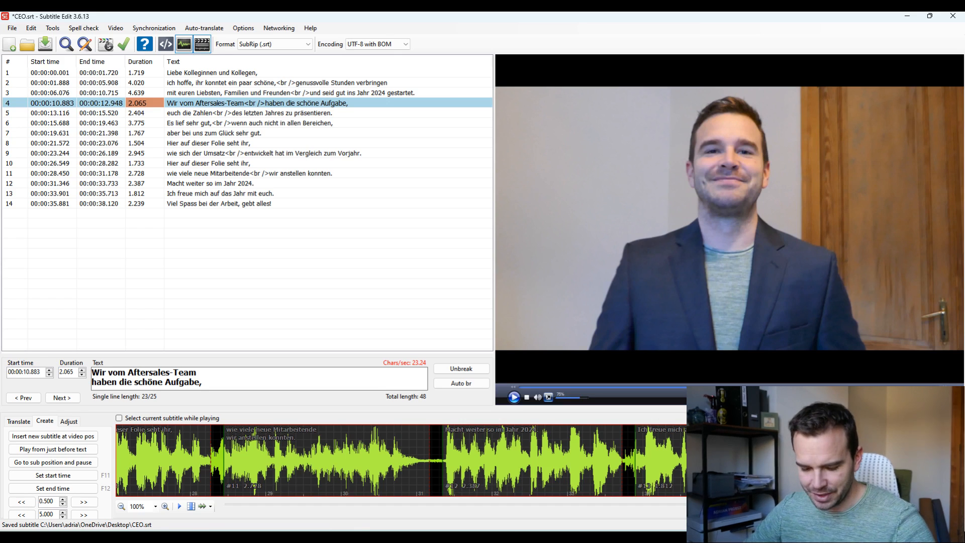